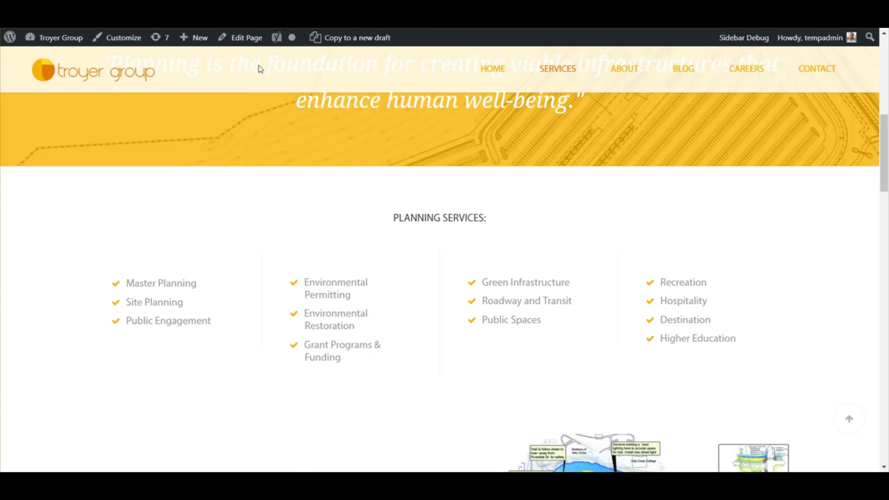
# Open the Planning page's editor in a separate browser tab and switch to it.
pyautogui.rightClick(241, 40)
pyautogui.click(262, 47)
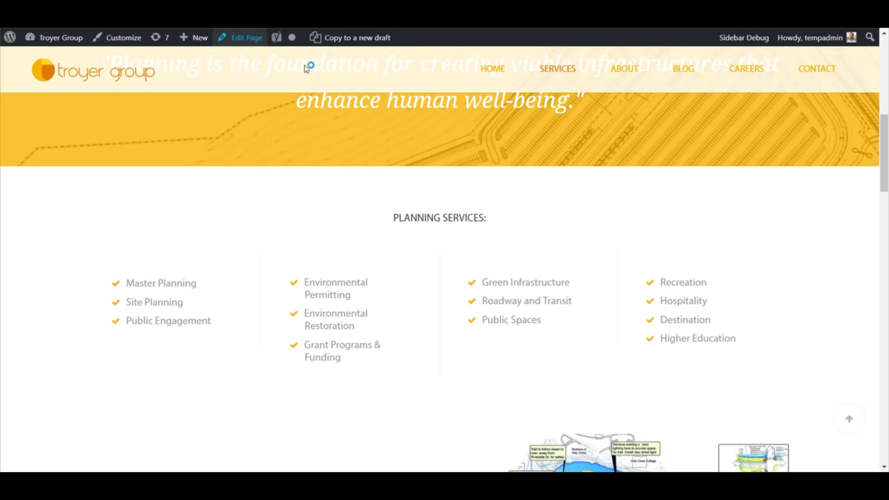
pyautogui.hotkey('ctrl', 'Tab')
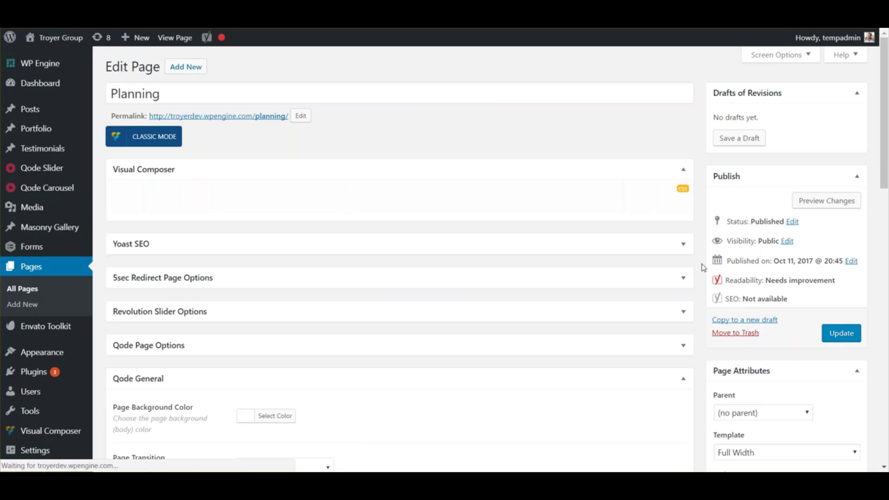
# Delete the Planning title section and the Testimonials section above the Planning Services section.
pyautogui.scroll(-5, 268, 303)
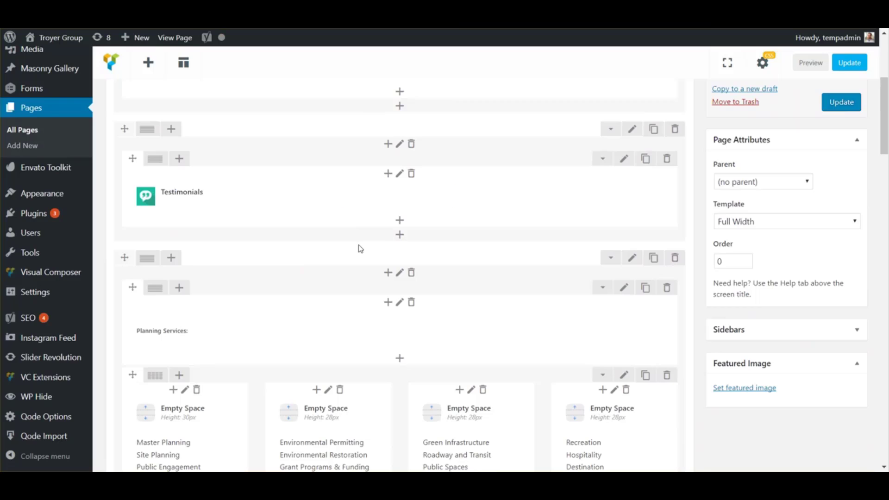
pyautogui.scroll(5, 360, 250)
pyautogui.scroll(-5, 351, 296)
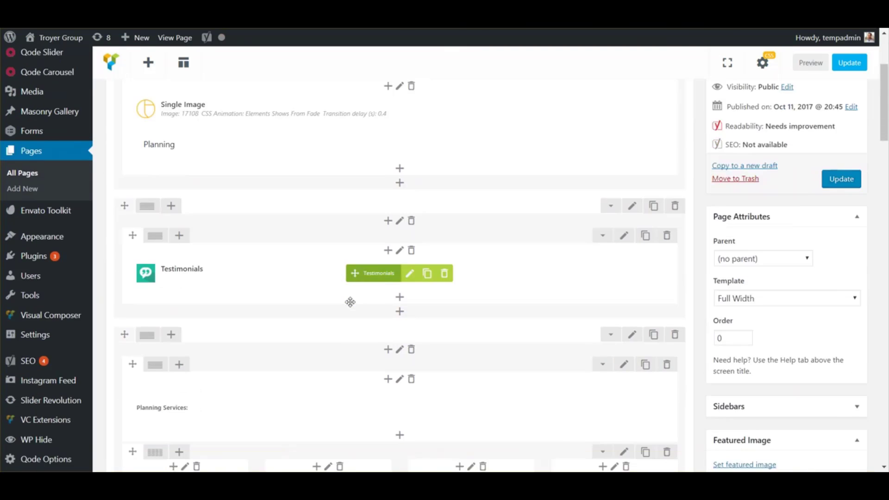
pyautogui.scroll(3, 345, 347)
pyautogui.scroll(-6, 342, 335)
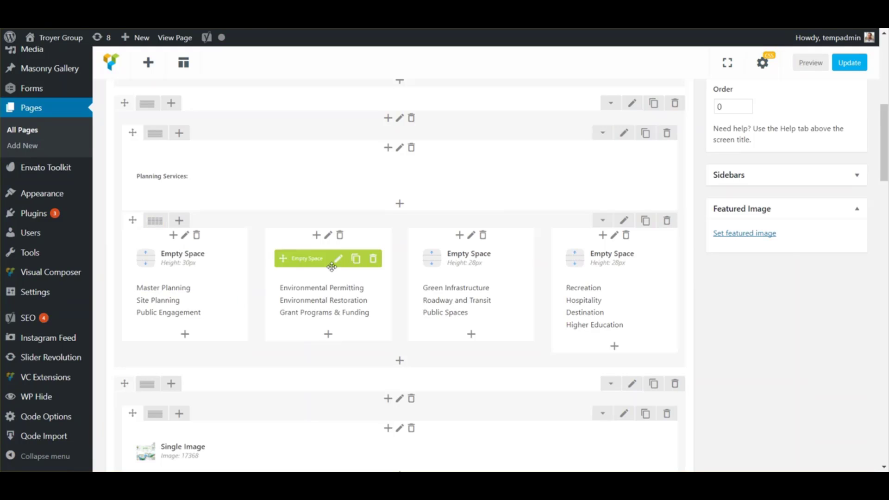
pyautogui.scroll(1, 575, 185)
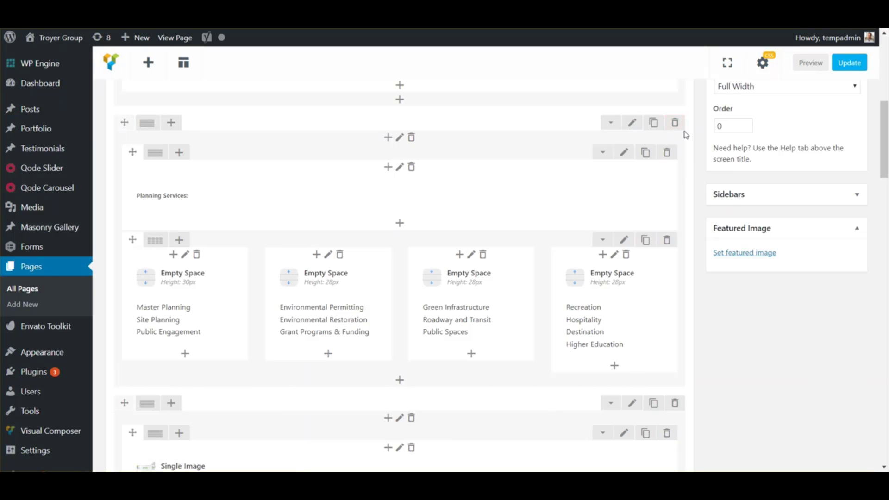
pyautogui.scroll(8, 490, 152)
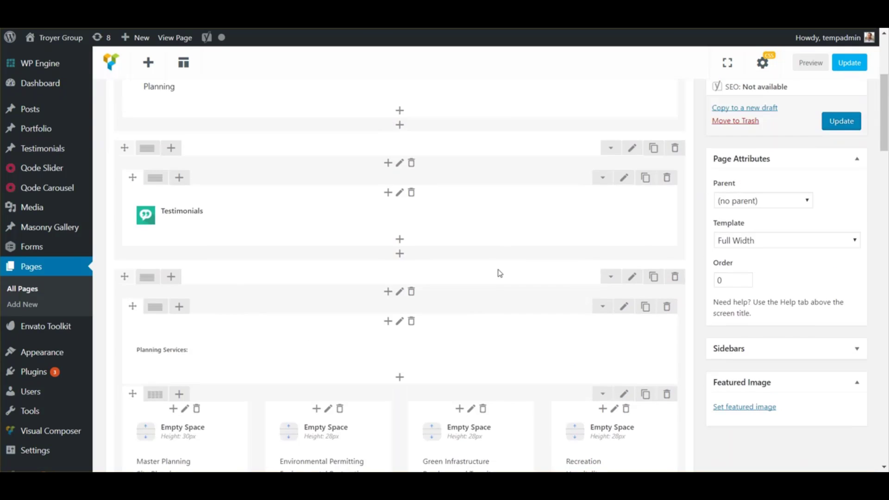
pyautogui.click(674, 191)
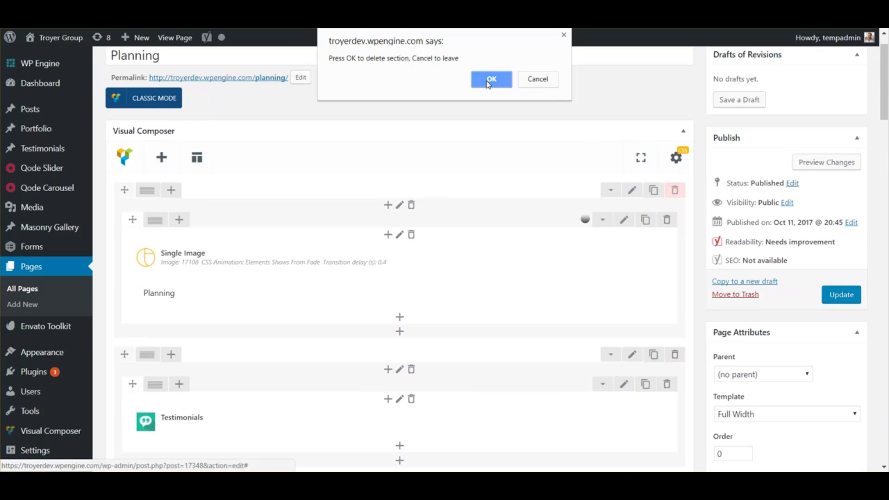
pyautogui.click(491, 78)
pyautogui.click(675, 191)
pyautogui.click(493, 80)
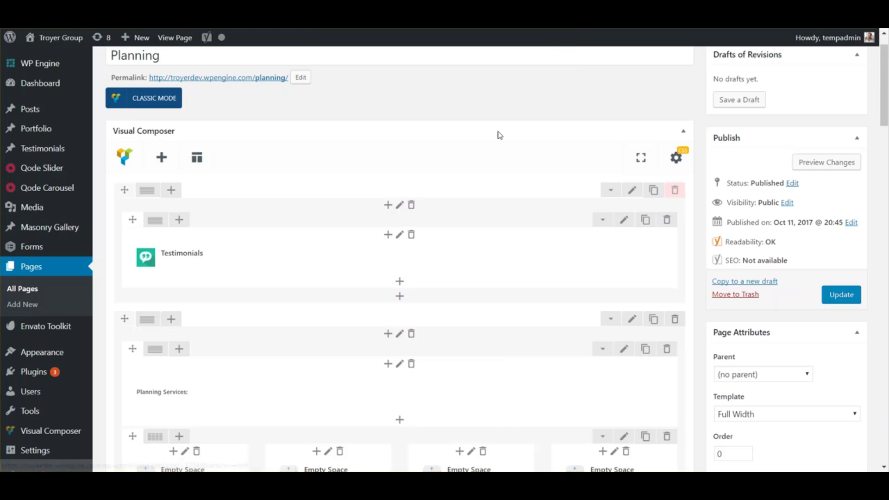
# Delete the Single Image, planning description and Projects sections below the Planning Services section.
pyautogui.scroll(-3, 417, 259)
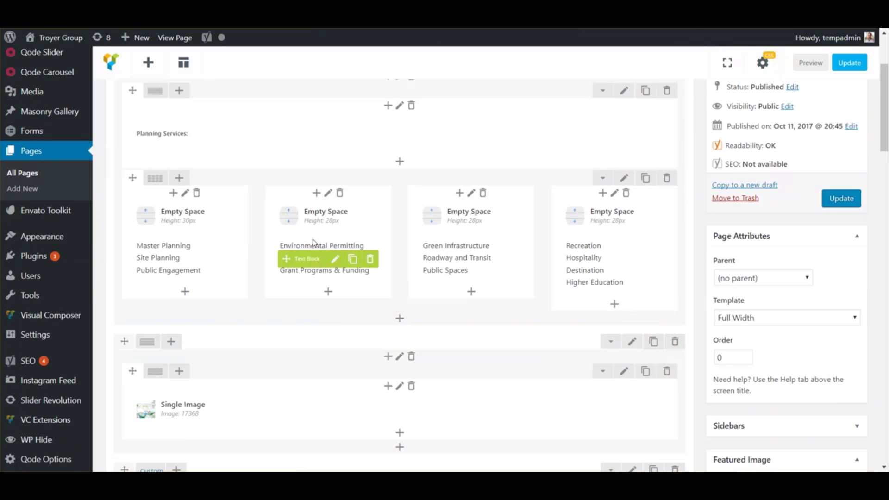
pyautogui.scroll(3, 314, 244)
pyautogui.scroll(-4, 317, 248)
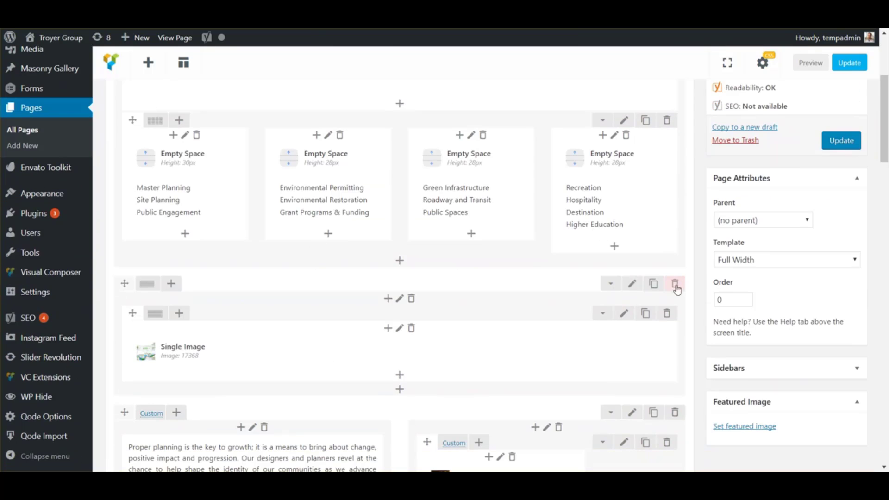
pyautogui.click(674, 283)
pyautogui.click(493, 79)
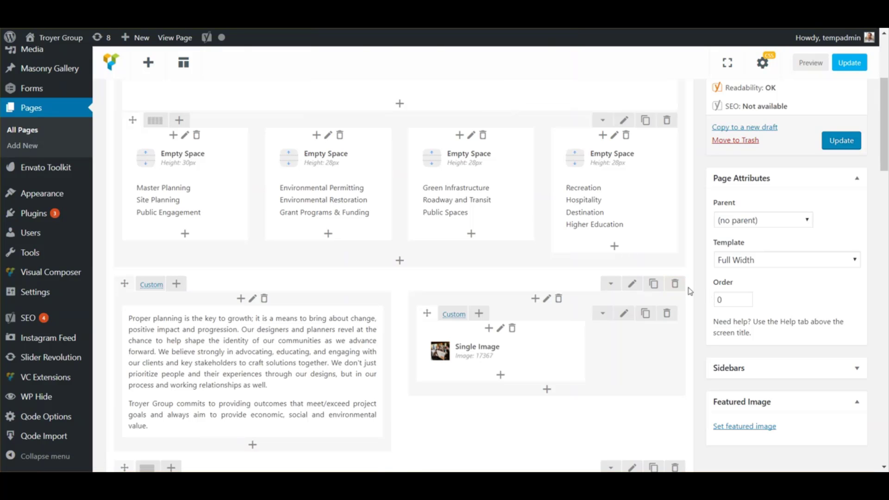
pyautogui.click(674, 284)
pyautogui.click(492, 80)
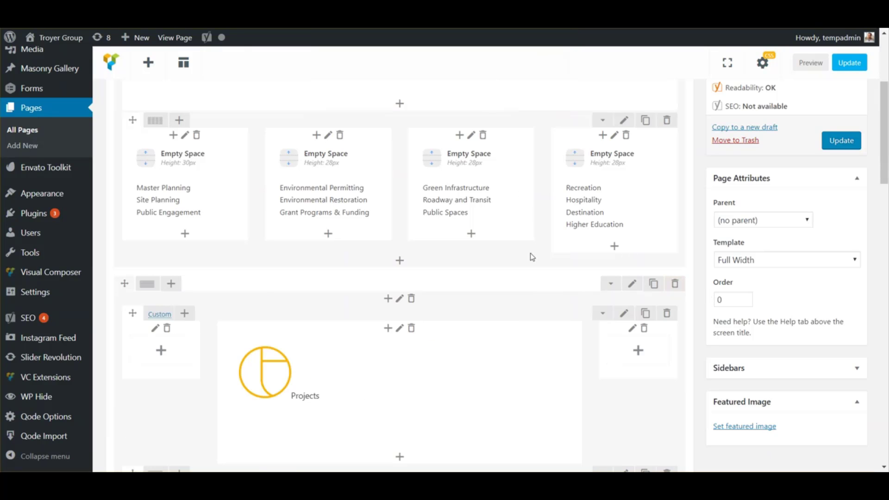
pyautogui.click(675, 284)
pyautogui.click(492, 80)
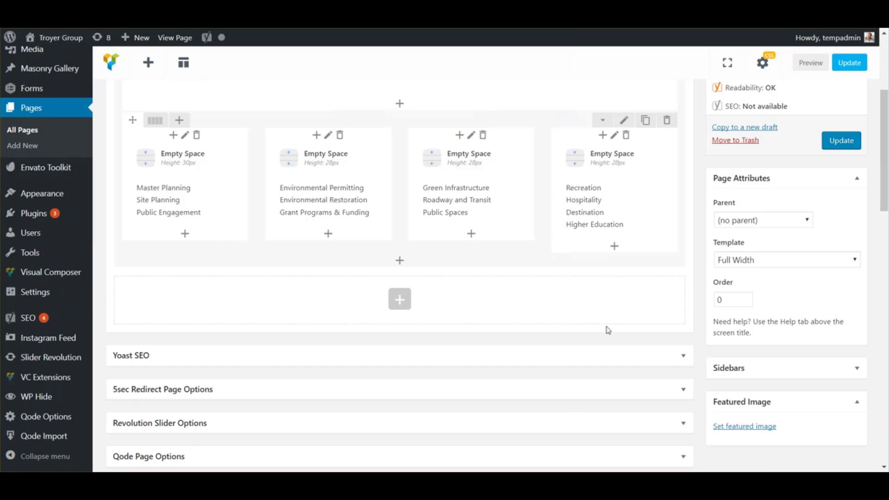
pyautogui.scroll(3, 523, 324)
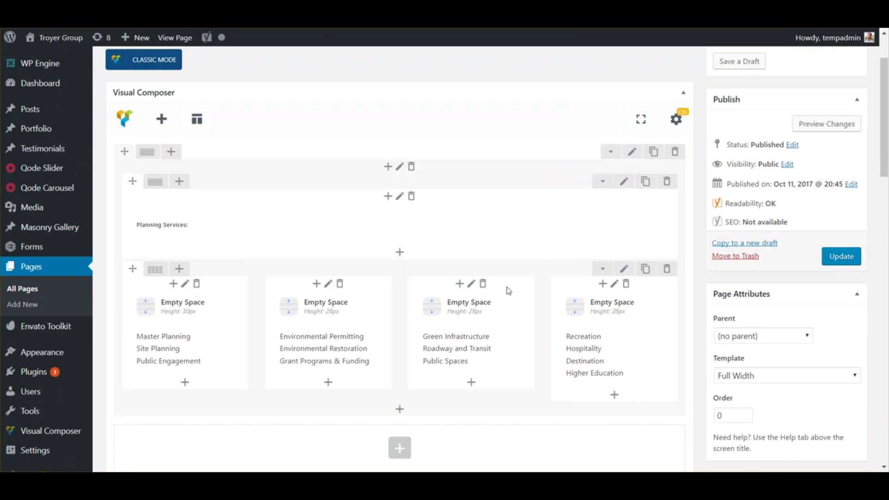
pyautogui.scroll(2, 506, 290)
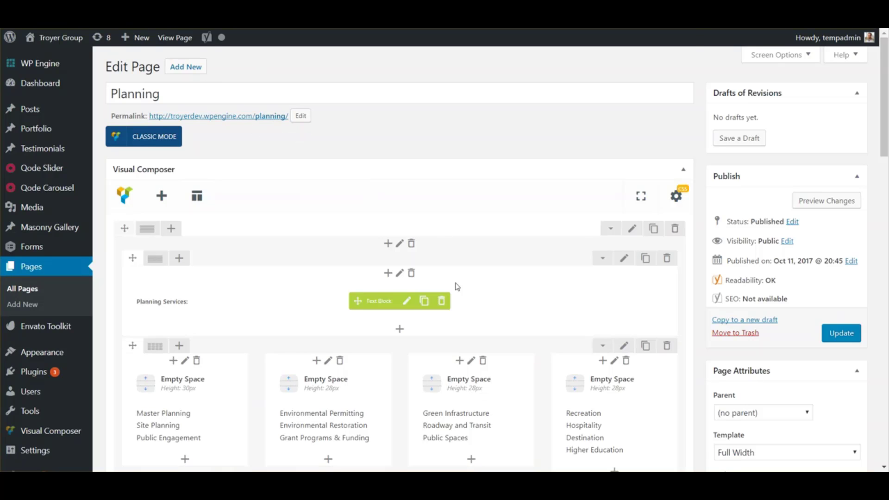
pyautogui.scroll(-3, 396, 258)
pyautogui.scroll(2, 322, 253)
pyautogui.scroll(-2, 228, 310)
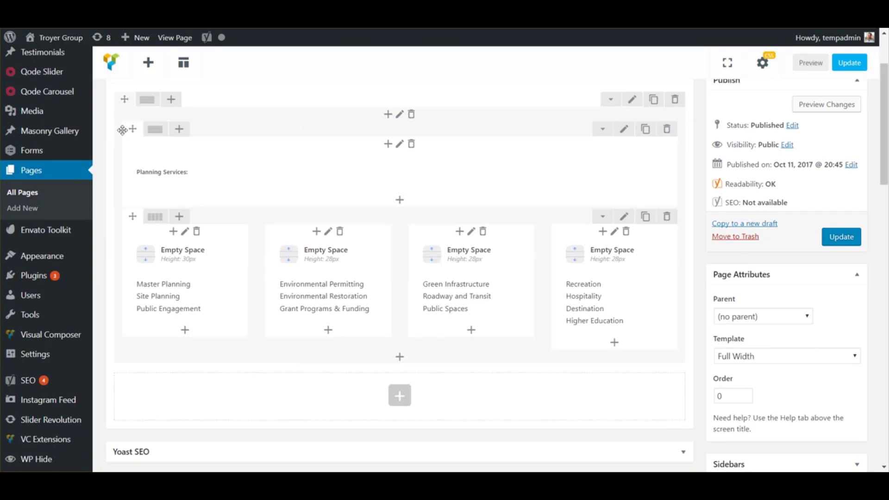
pyautogui.scroll(2, 233, 254)
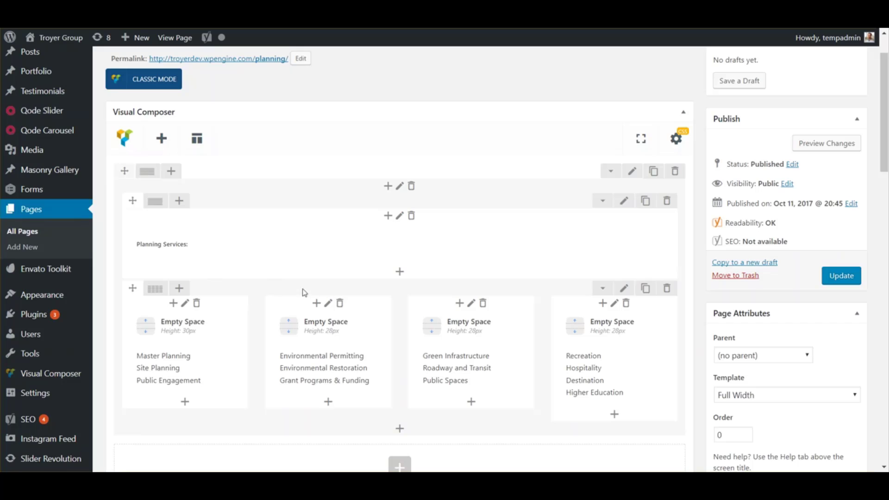
# Save the current layout as a template named "Title with 4 Column Lists" and close the template window.
pyautogui.click(197, 143)
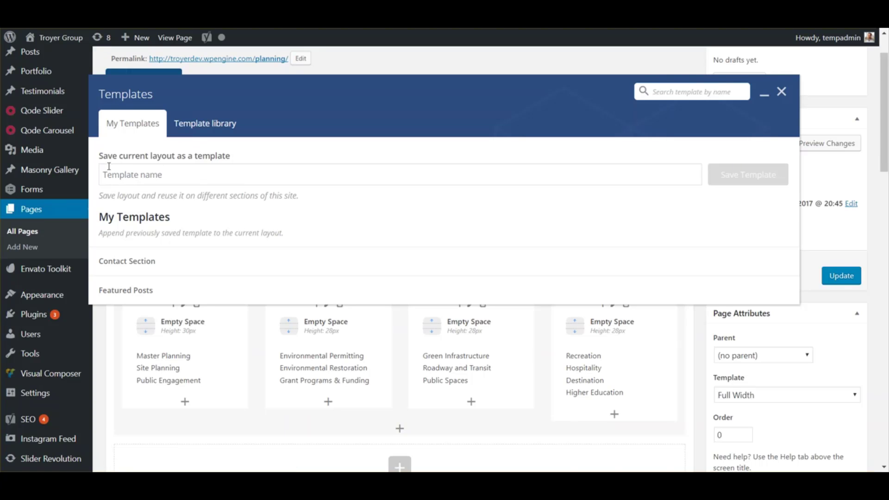
pyautogui.click(158, 174)
pyautogui.moveTo(247, 90); pyautogui.dragTo(229, 175)
pyautogui.click(182, 176)
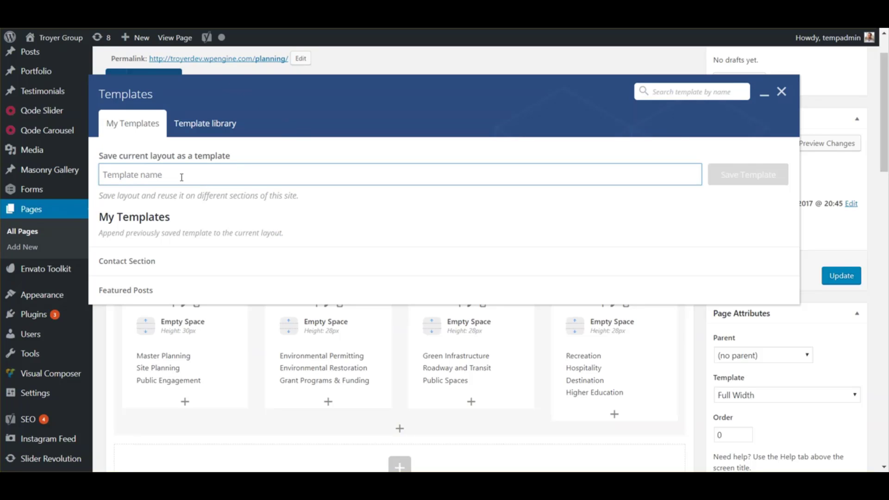
pyautogui.write('Title with ')
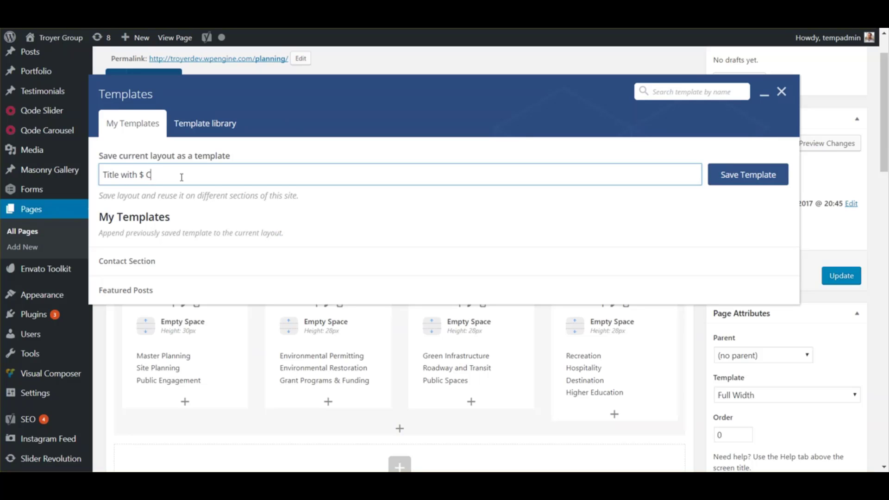
pyautogui.write('4 Column Lists')
pyautogui.click(745, 180)
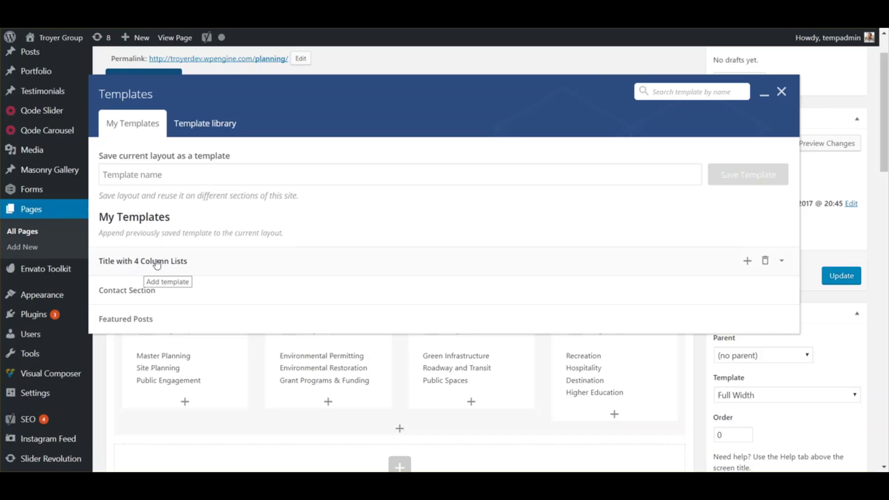
pyautogui.click(783, 91)
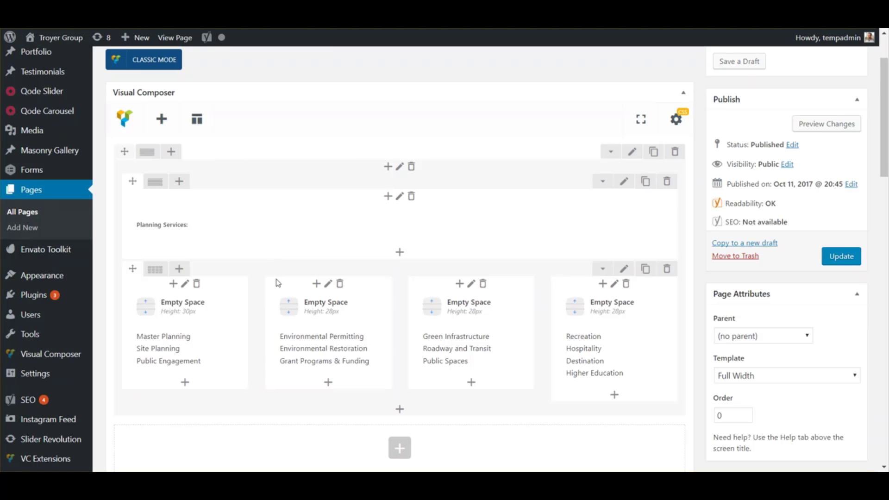
# Reload the Planning page editor without saving the deletions and dismiss the backup notice.
pyautogui.scroll(-2, 296, 301)
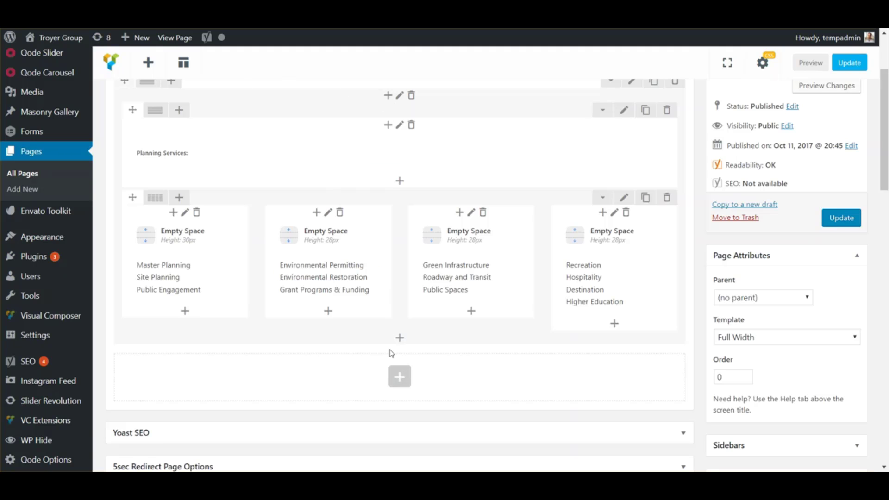
pyautogui.scroll(2, 391, 353)
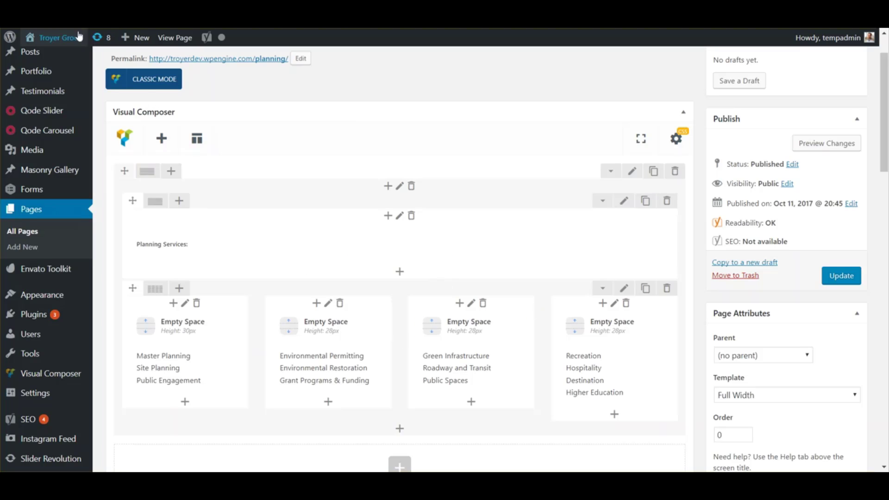
pyautogui.press('F5')
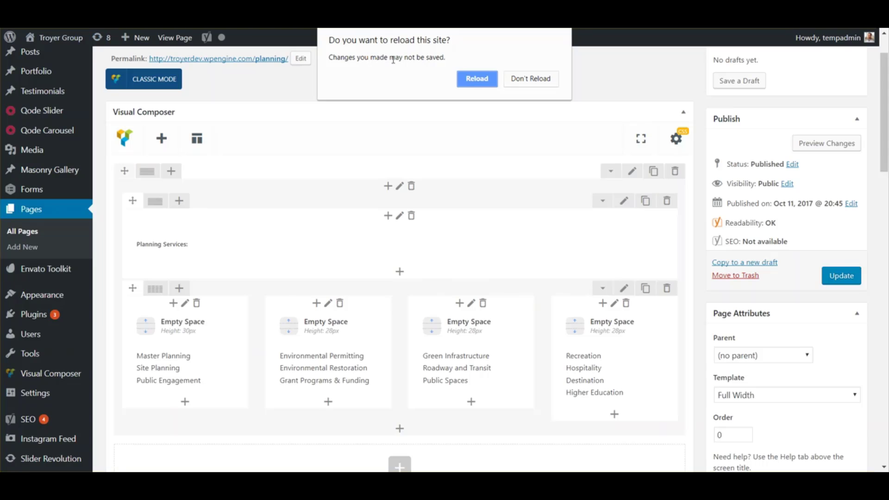
pyautogui.click(482, 82)
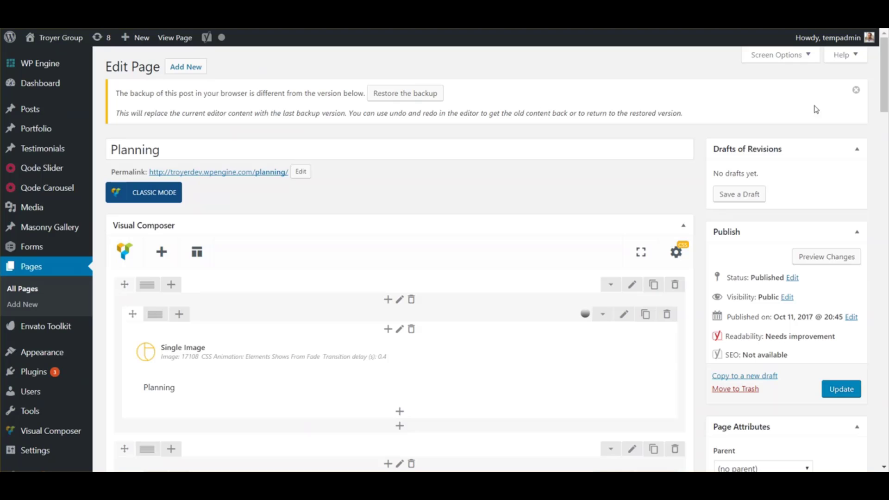
pyautogui.click(856, 89)
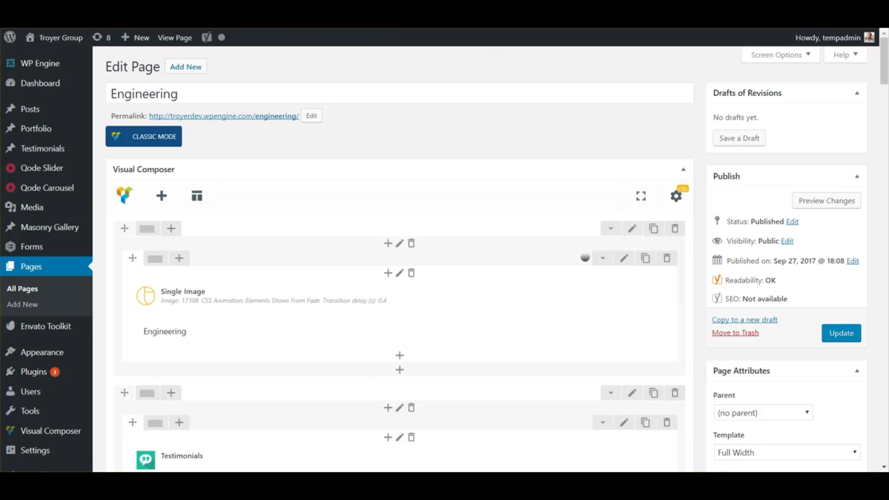
# Look over the Engineering page's layout and check its list of saved templates.
pyautogui.scroll(-1, 366, 262)
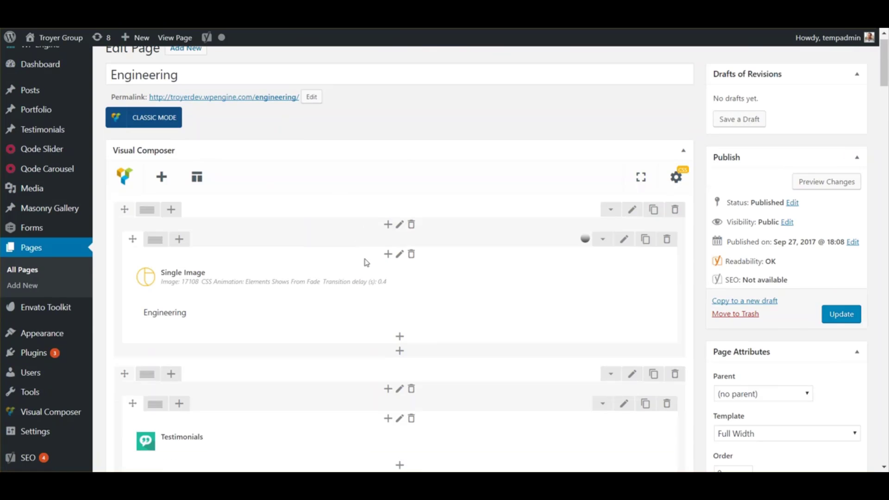
pyautogui.scroll(-5, 365, 262)
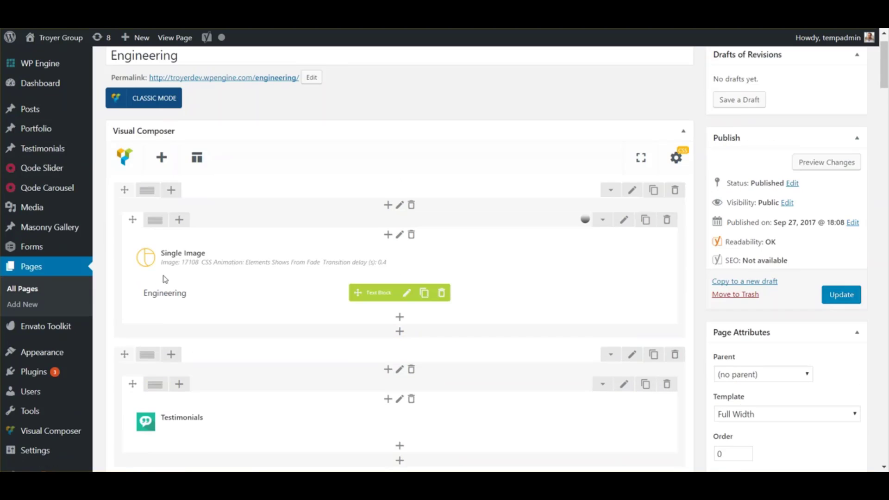
pyautogui.scroll(1, 248, 273)
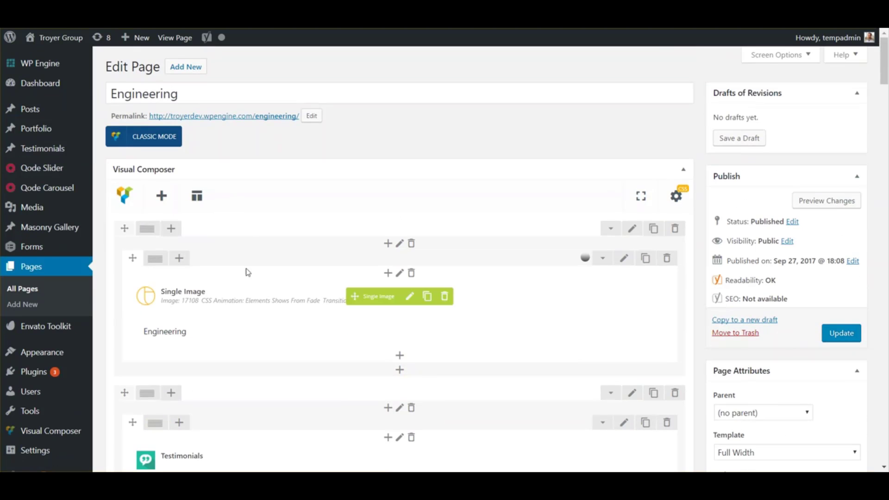
pyautogui.click(197, 205)
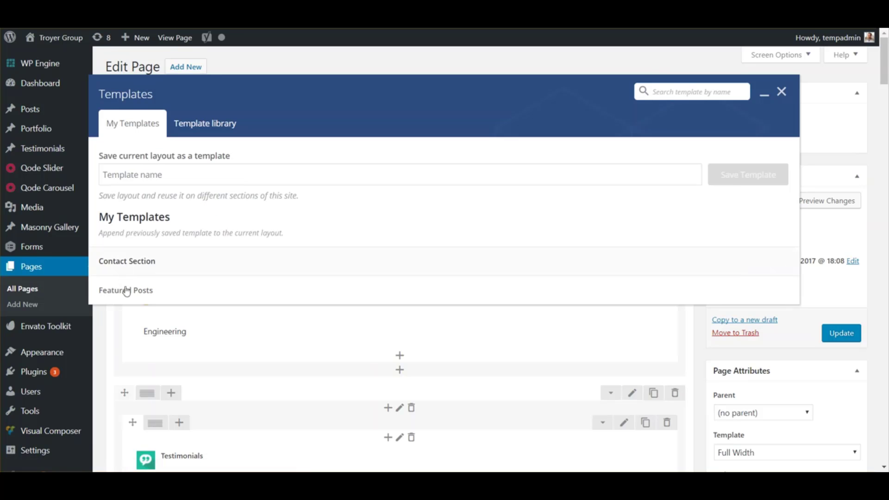
pyautogui.moveTo(182, 253)
pyautogui.click(783, 90)
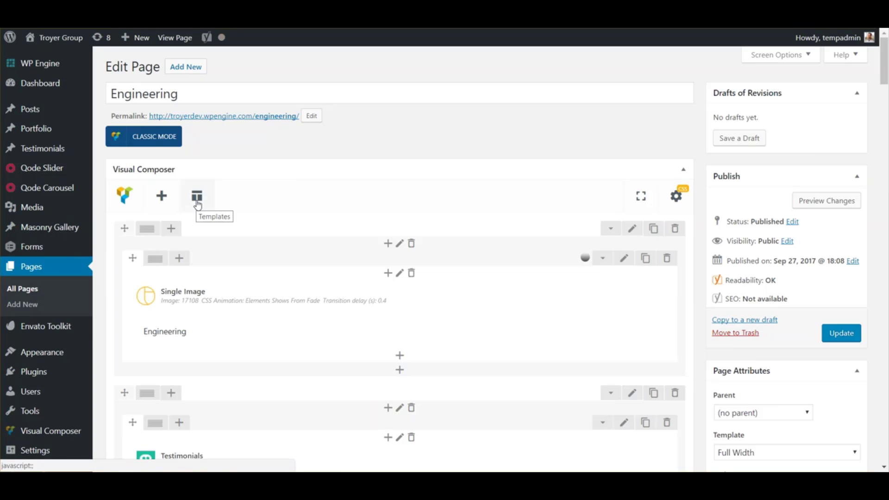
# Append the saved template "Title with 4 Column Lists" to the Engineering page's layout.
pyautogui.click(198, 204)
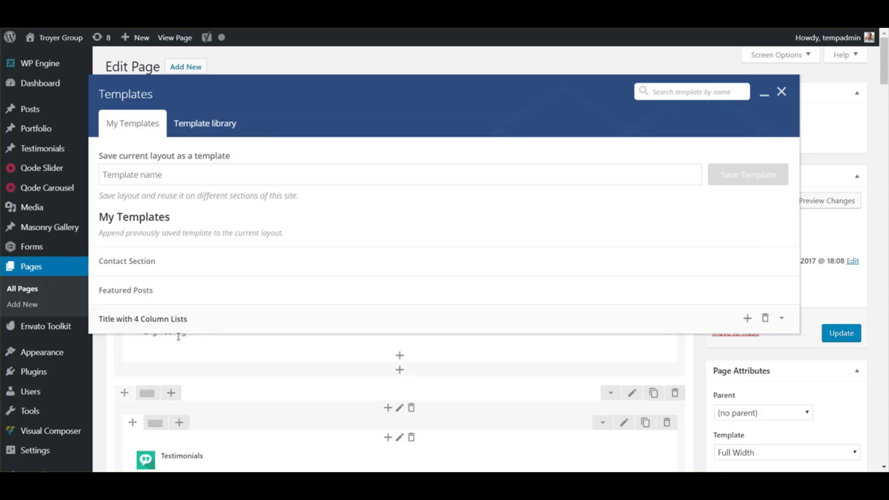
pyautogui.click(178, 337)
pyautogui.scroll(-15, 201, 317)
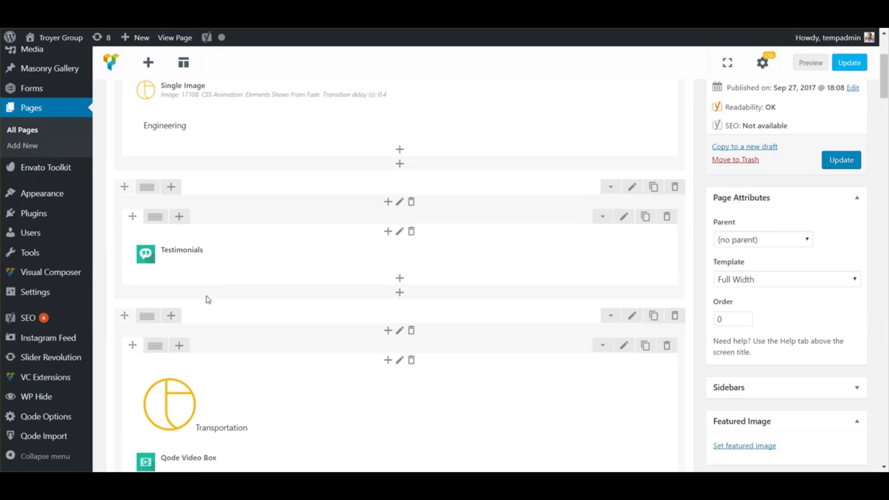
# Move the appended "Planning Services:" row up so it sits directly below the Engineering title row.
pyautogui.scroll(-20, 206, 266)
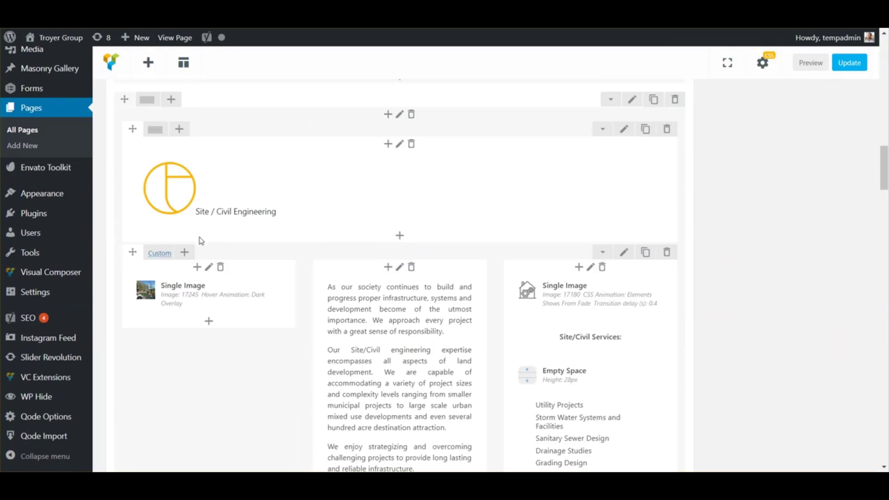
pyautogui.scroll(-20, 190, 296)
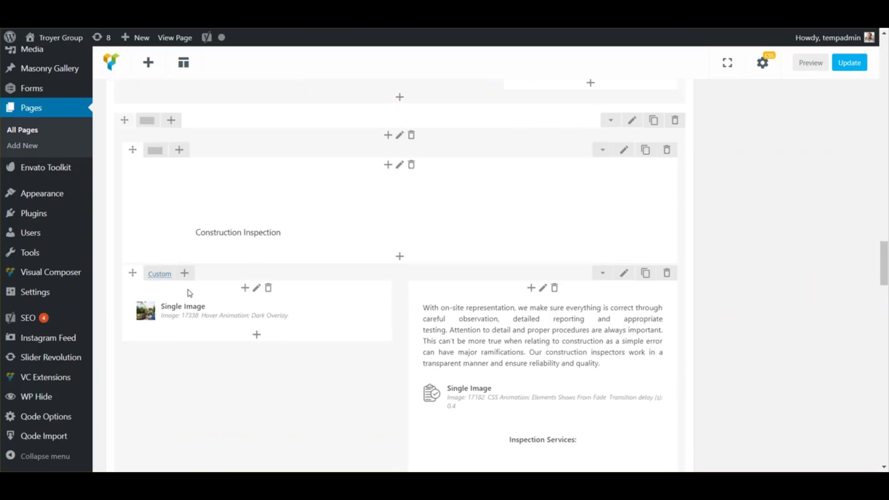
pyautogui.scroll(-8, 190, 293)
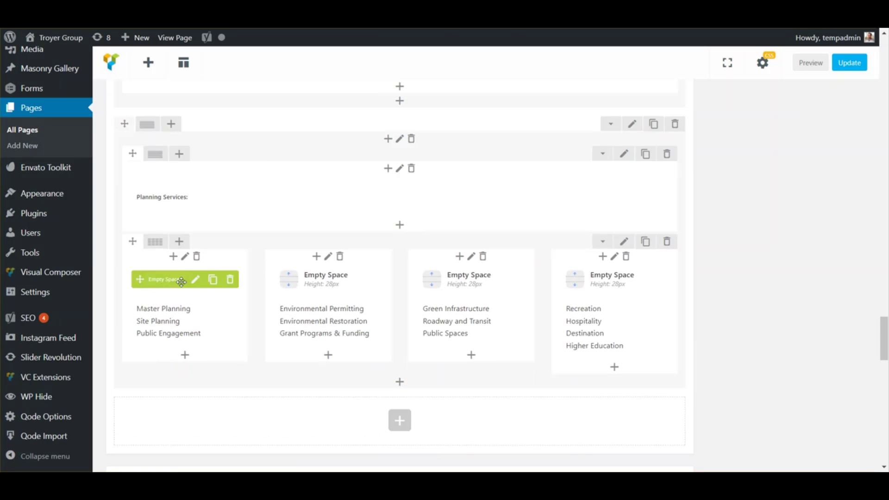
pyautogui.scroll(3, 293, 312)
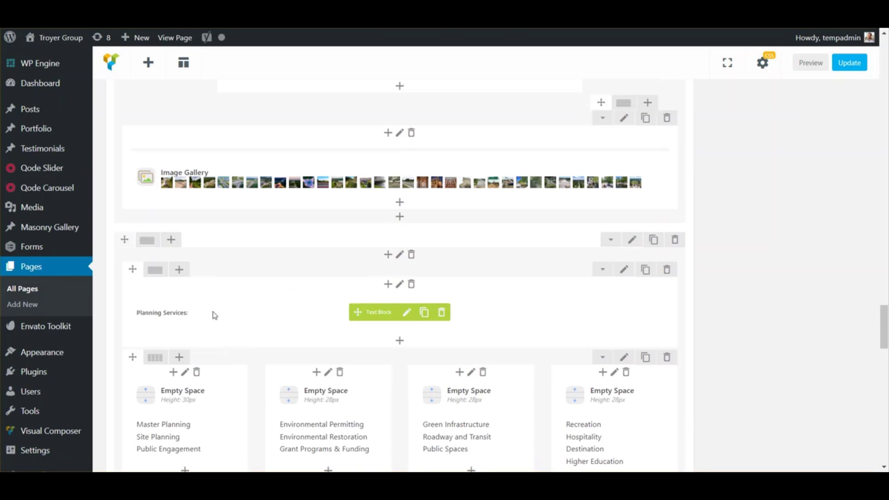
pyautogui.moveTo(115, 245); pyautogui.dragTo(135, 167)
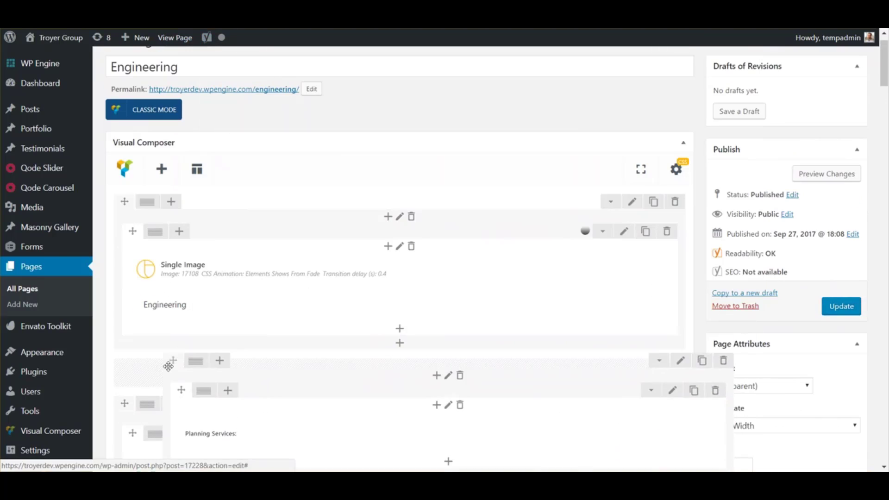
pyautogui.scroll(-1, 305, 348)
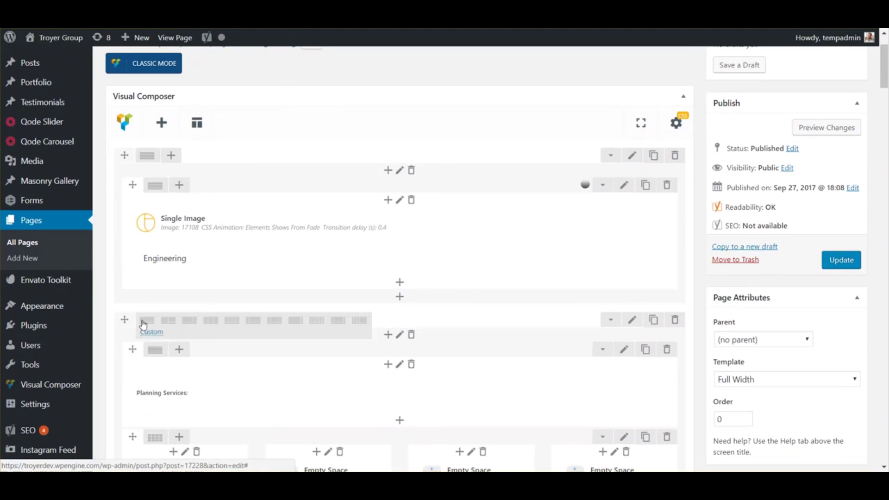
pyautogui.scroll(-3, 306, 348)
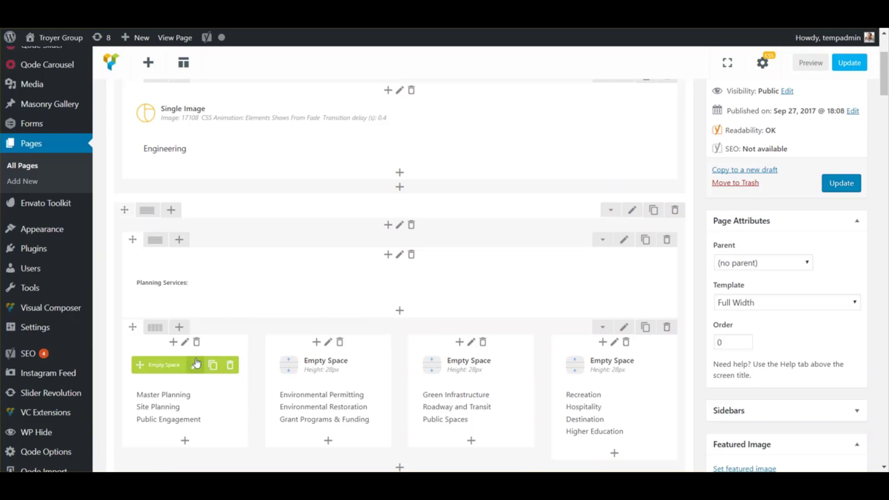
# Save the Engineering page's current layout as a template named "Engineering Page".
pyautogui.scroll(3, 288, 324)
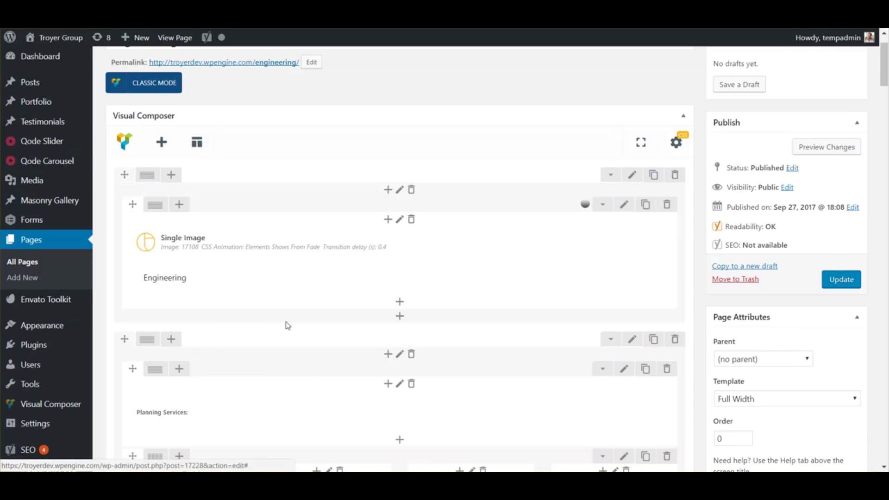
pyautogui.click(197, 144)
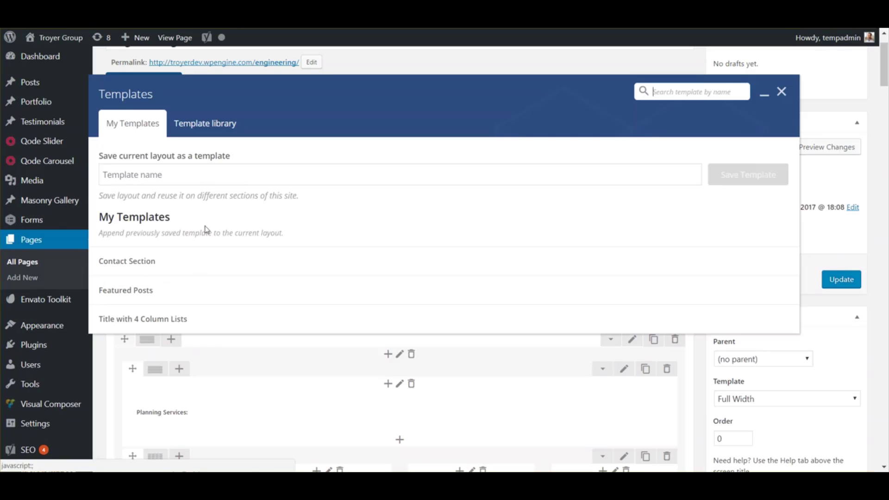
pyautogui.click(155, 176)
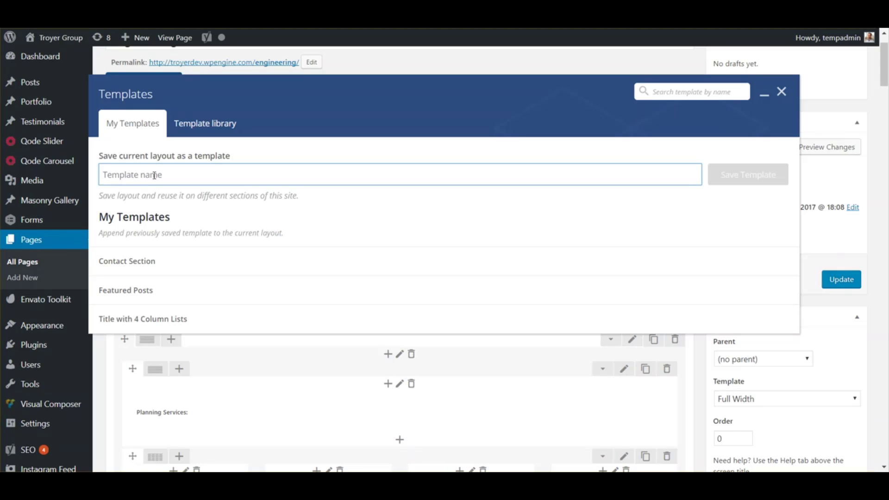
pyautogui.write('Engineering Page')
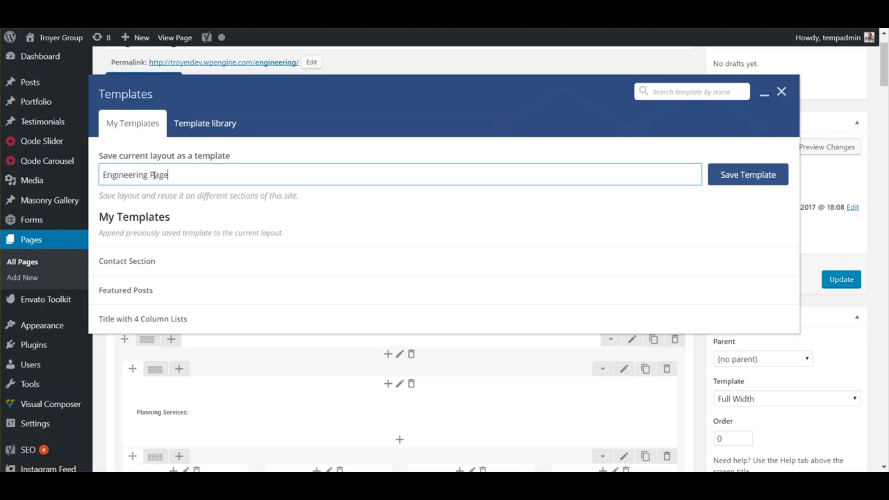
pyautogui.click(749, 175)
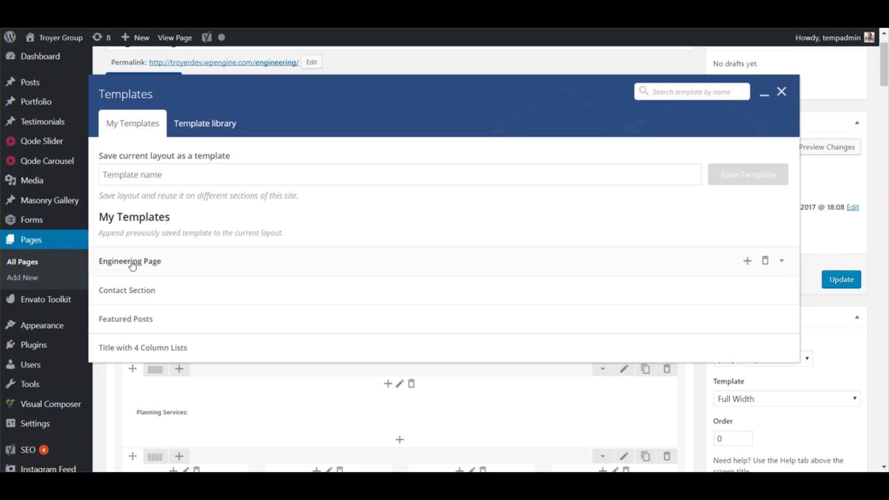
# Delete the "Engineering Page" template from the saved templates and close the template window.
pyautogui.click(765, 265)
pyautogui.click(500, 93)
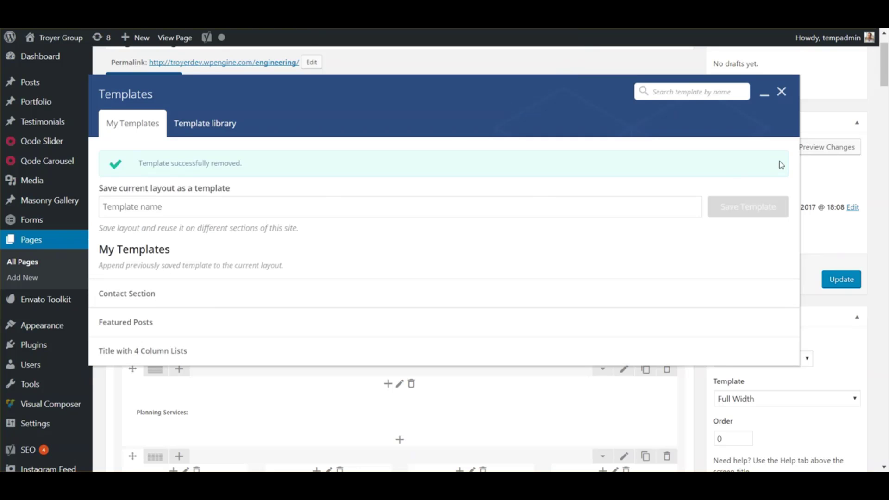
pyautogui.click(782, 92)
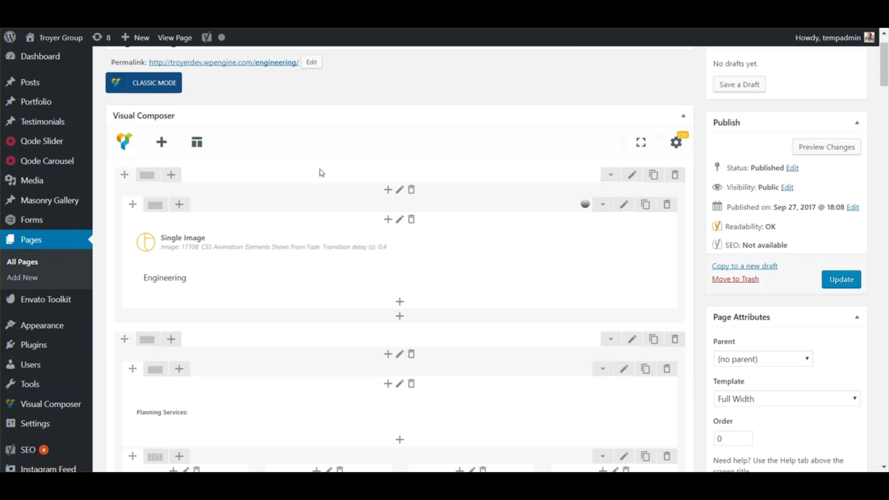
# Delete the whole "Planning Services:" row with its four column lists from the Engineering page and update the page.
pyautogui.scroll(-4, 179, 338)
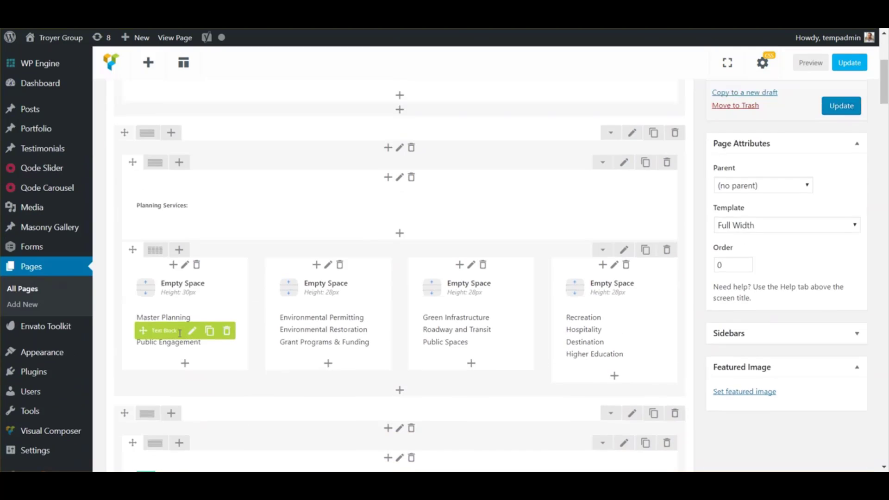
pyautogui.scroll(1, 156, 202)
pyautogui.click(156, 201)
pyautogui.scroll(-4, 153, 401)
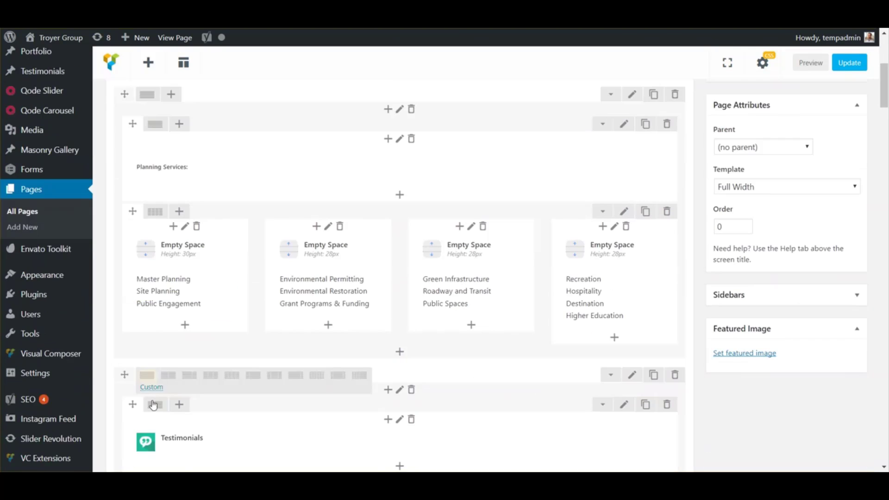
pyautogui.scroll(3, 163, 394)
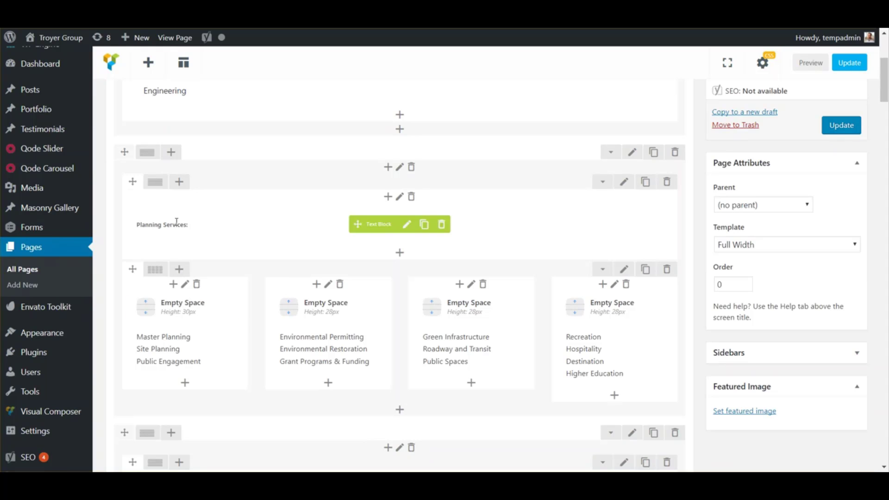
pyautogui.click(674, 161)
pyautogui.click(508, 79)
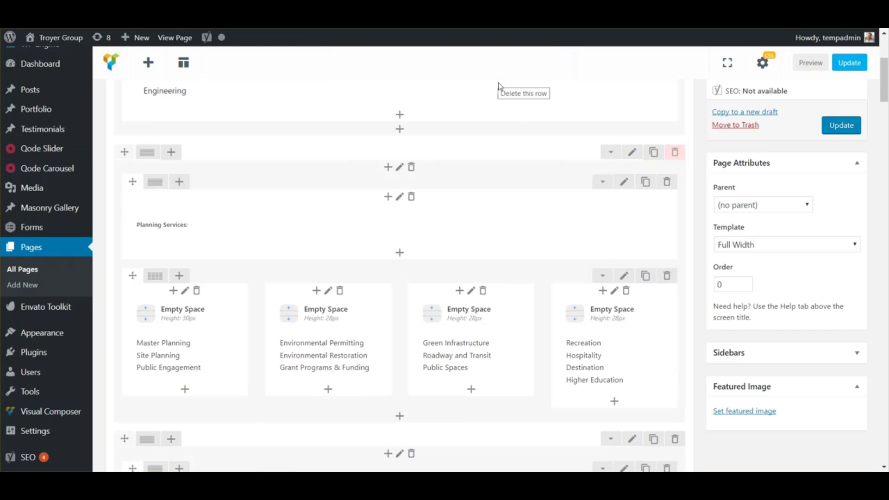
pyautogui.scroll(5, 504, 134)
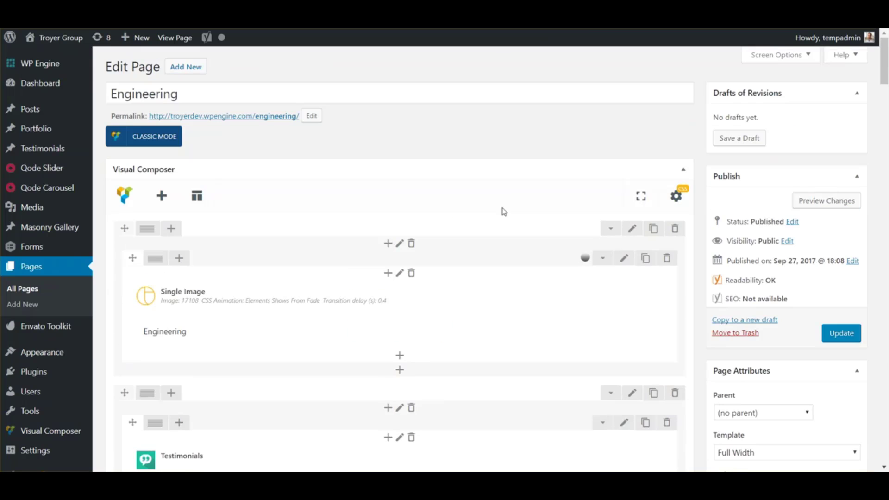
pyautogui.click(842, 336)
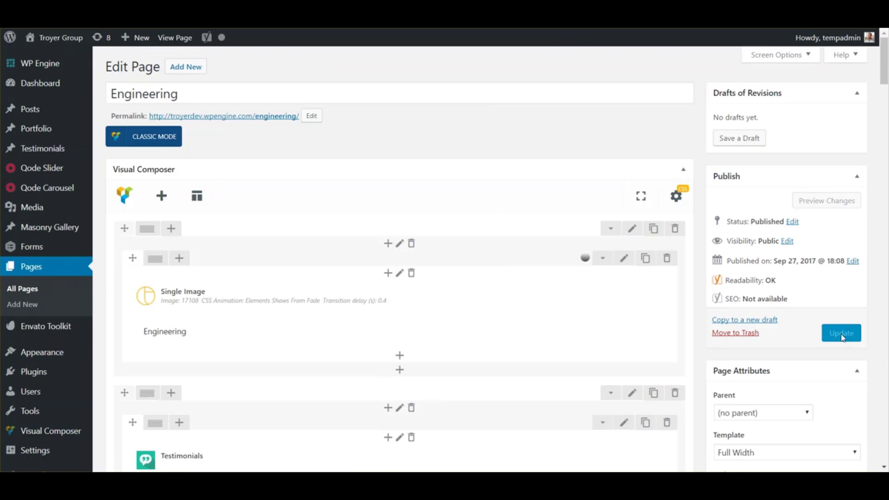